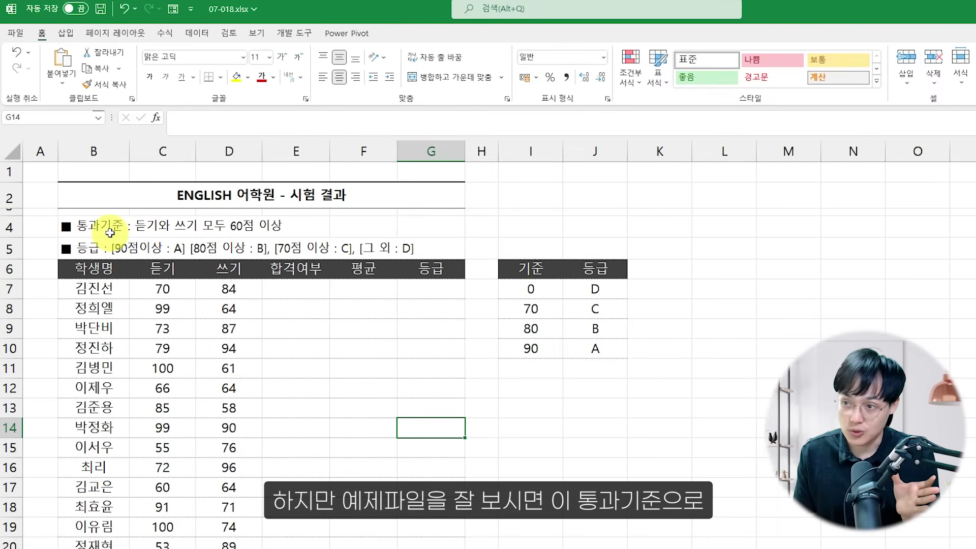
left_click(110, 233)
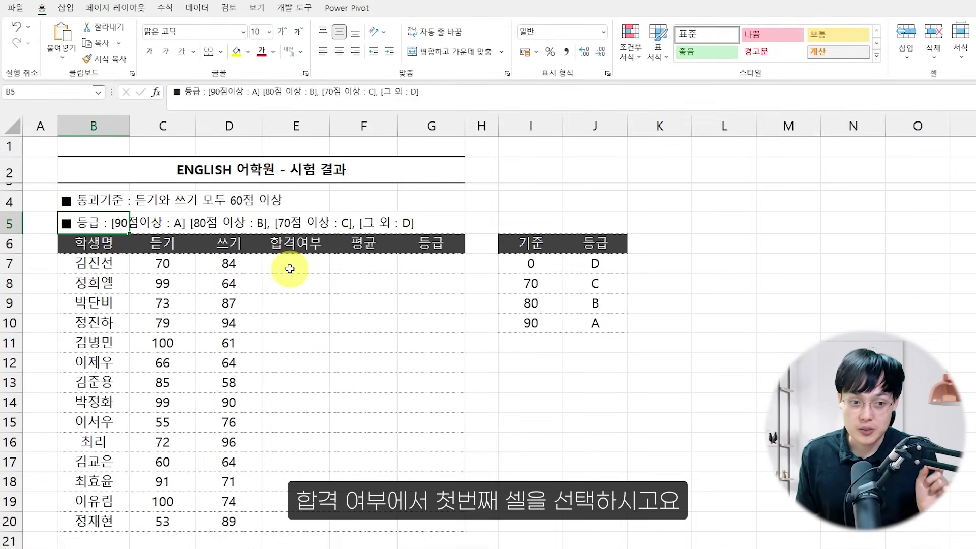
- In E7, start an IF formula with the condition AND(C7>=60,D7>=60) for the 듣기 and 쓰기 scores
left_click(290, 268)
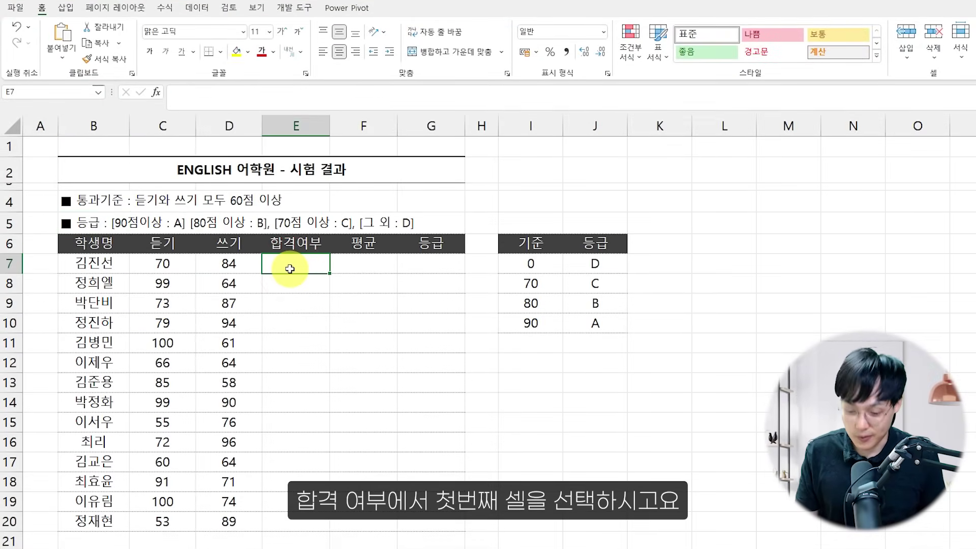
type("=")
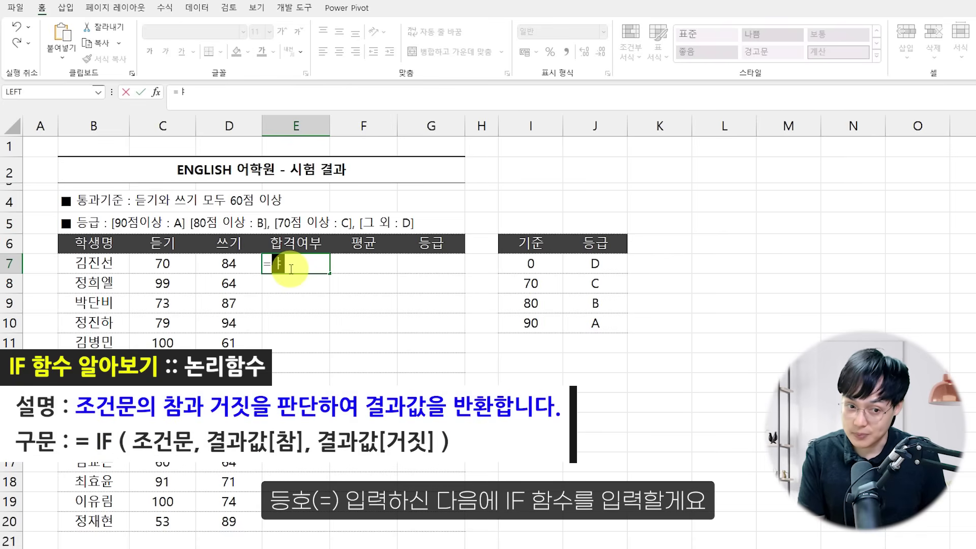
type("IF(")
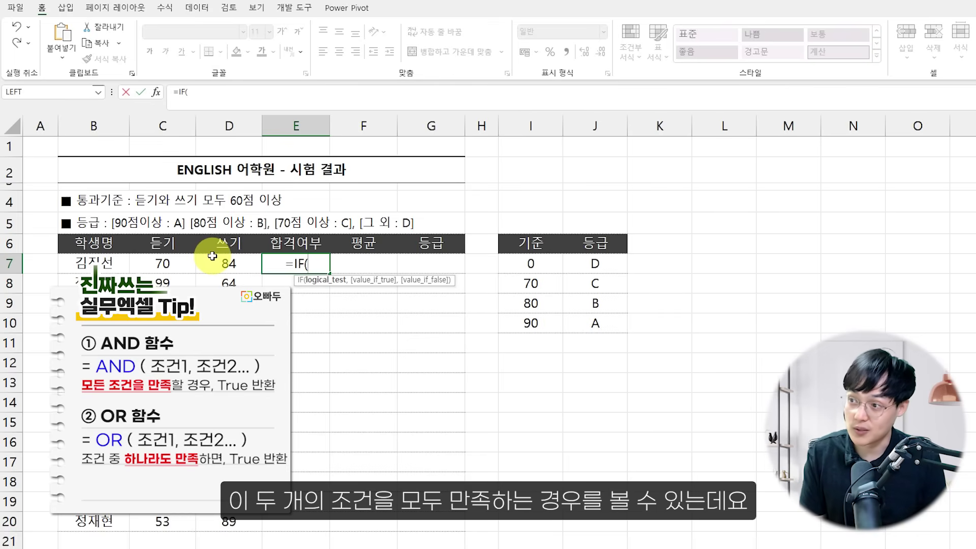
type("AND(")
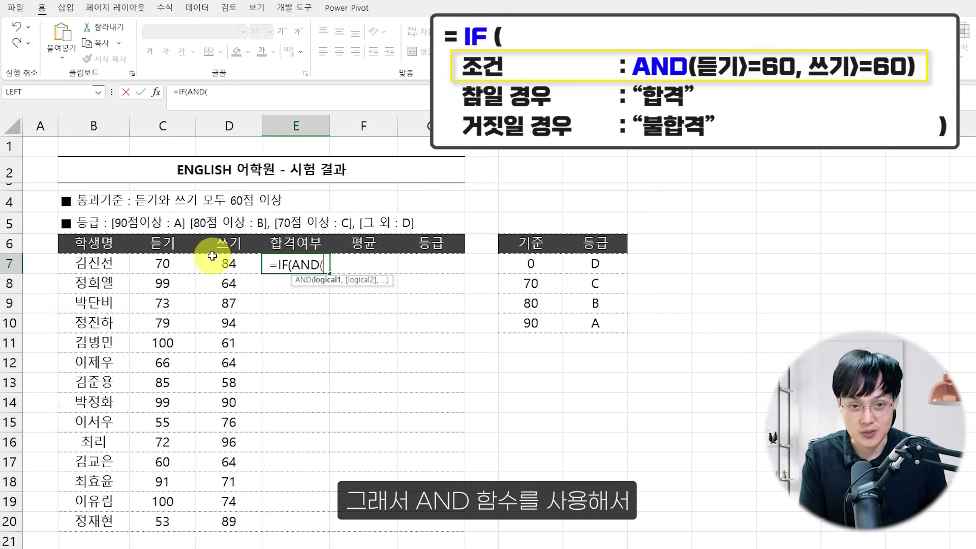
left_click(147, 264)
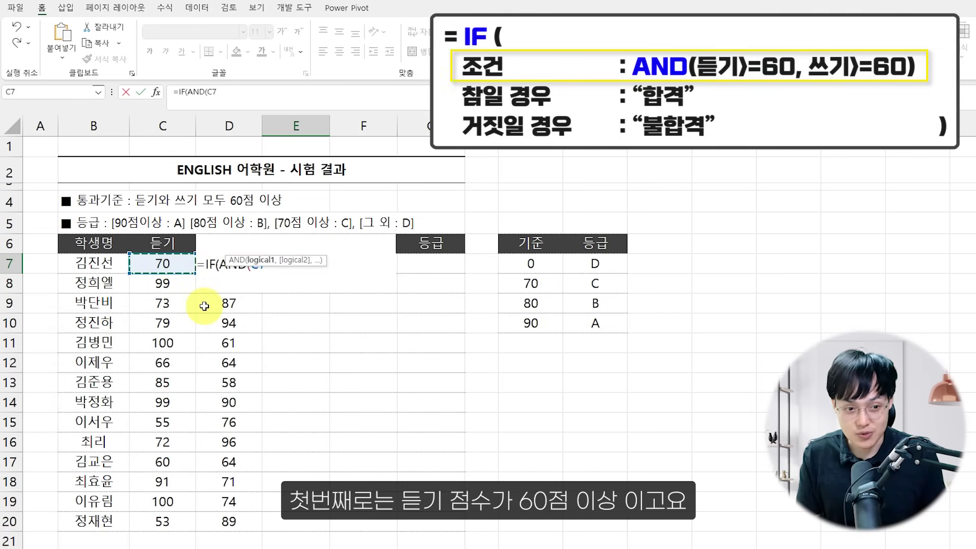
type(">=60")
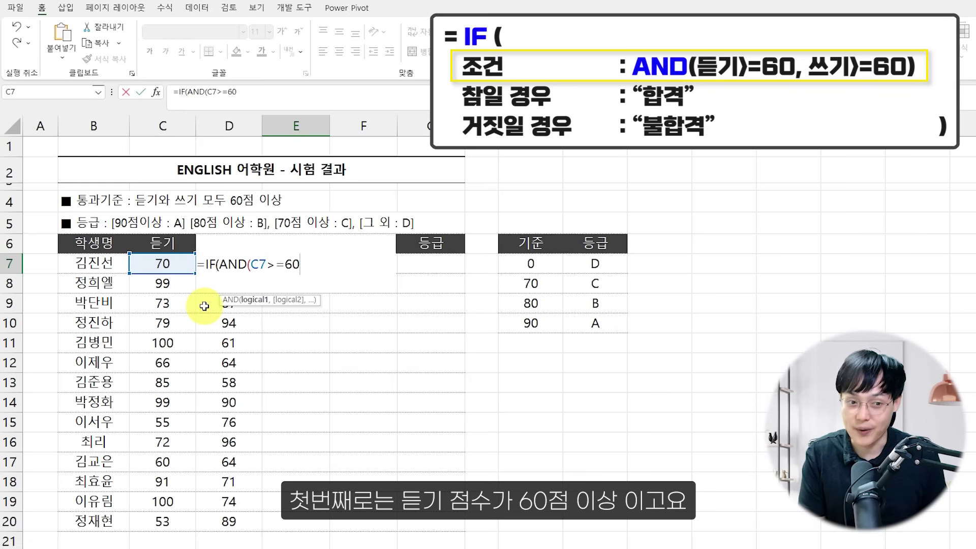
type(",M")
key("BackSpace")
key("Left")
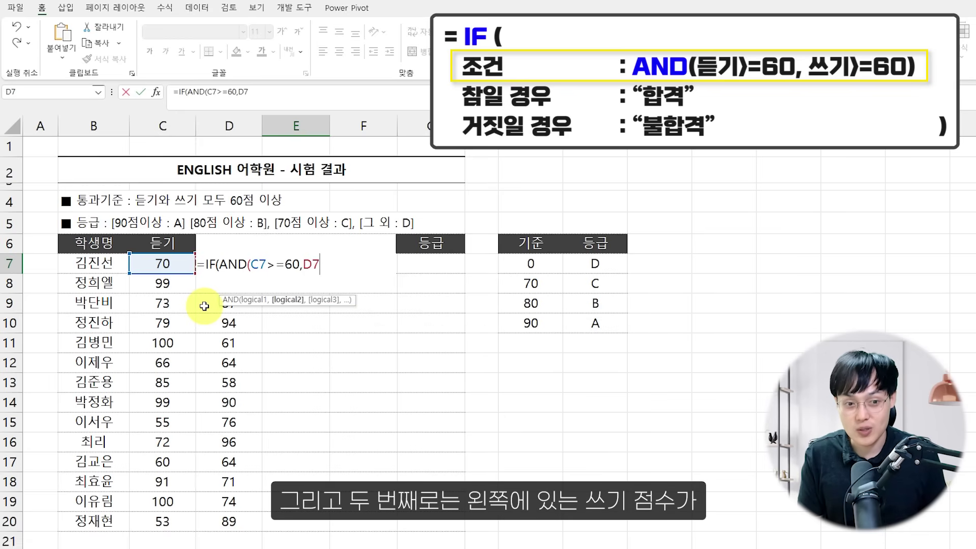
type(">=60)")
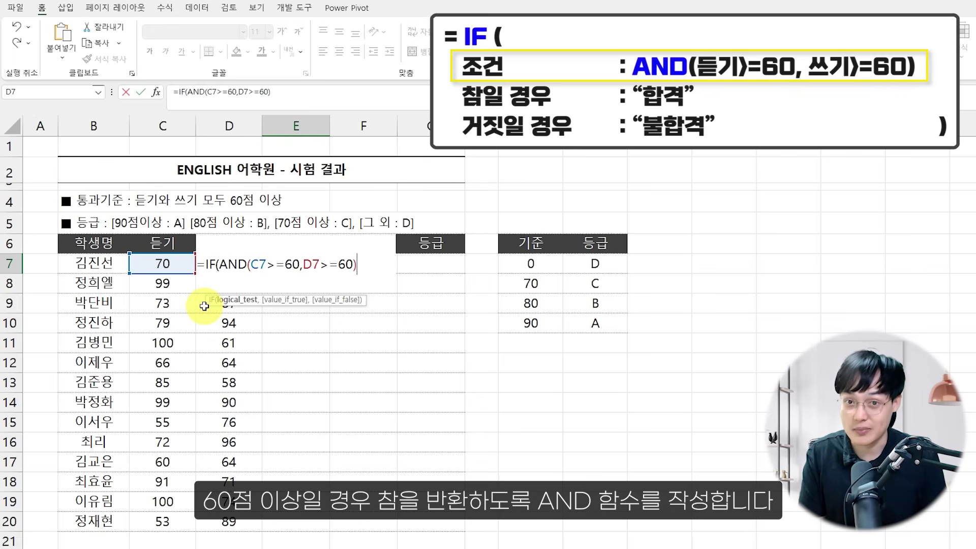
- Complete the E7 formula with "합격" if true and "불합격" if false, and fill it down to E20
type(",")
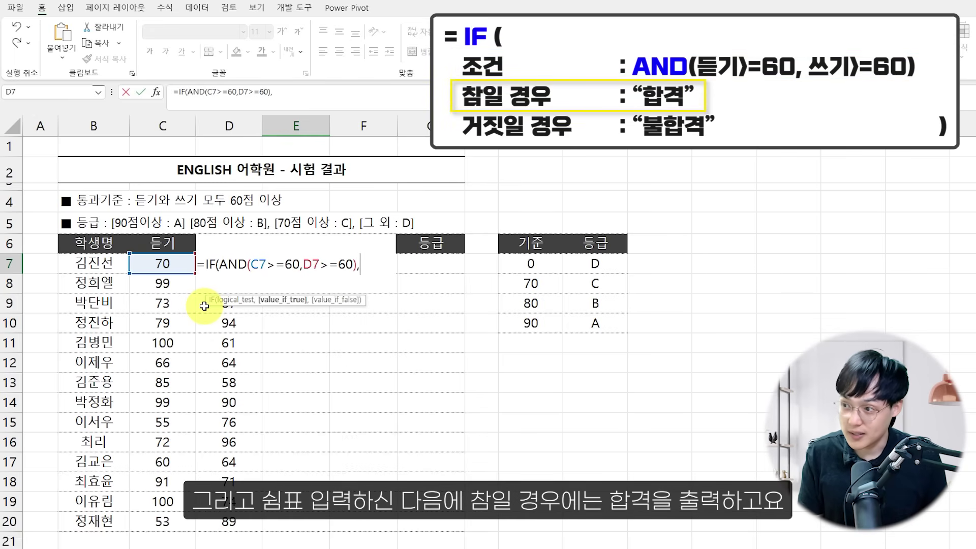
type("\"합격\"")
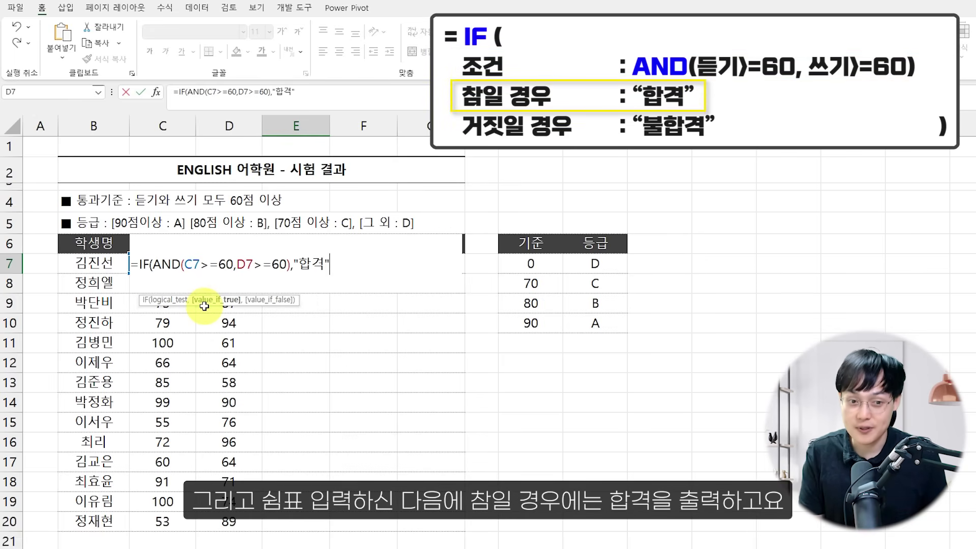
type(",")
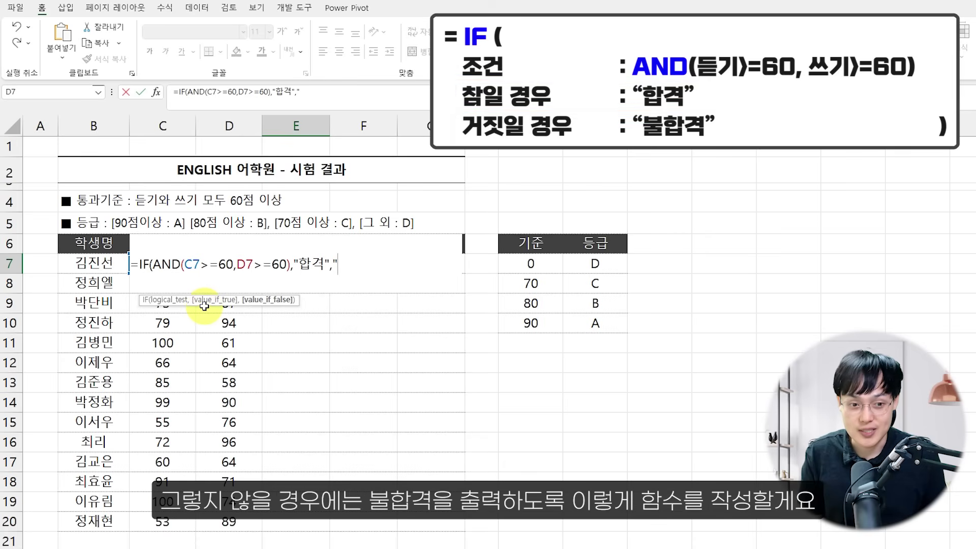
type("\"불합격\")")
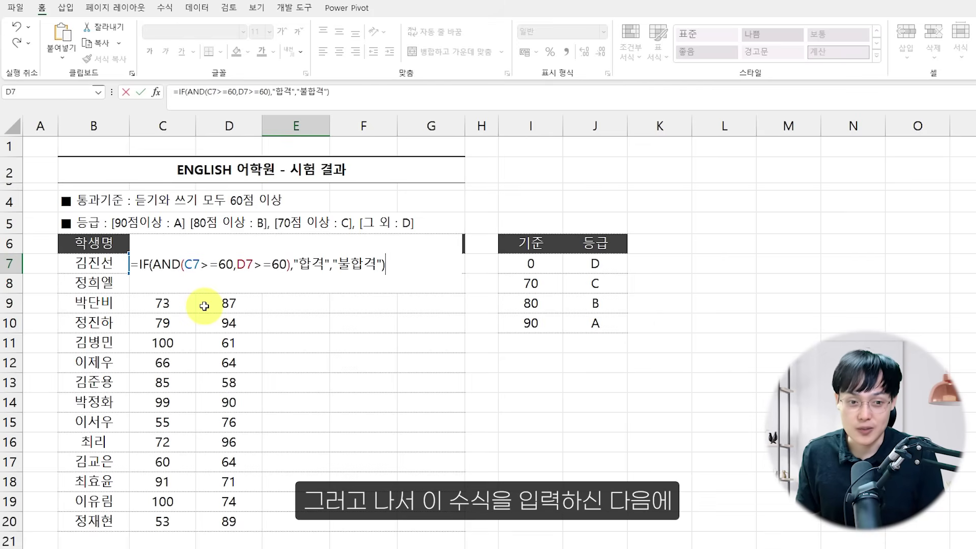
key("Return")
left_click(313, 264)
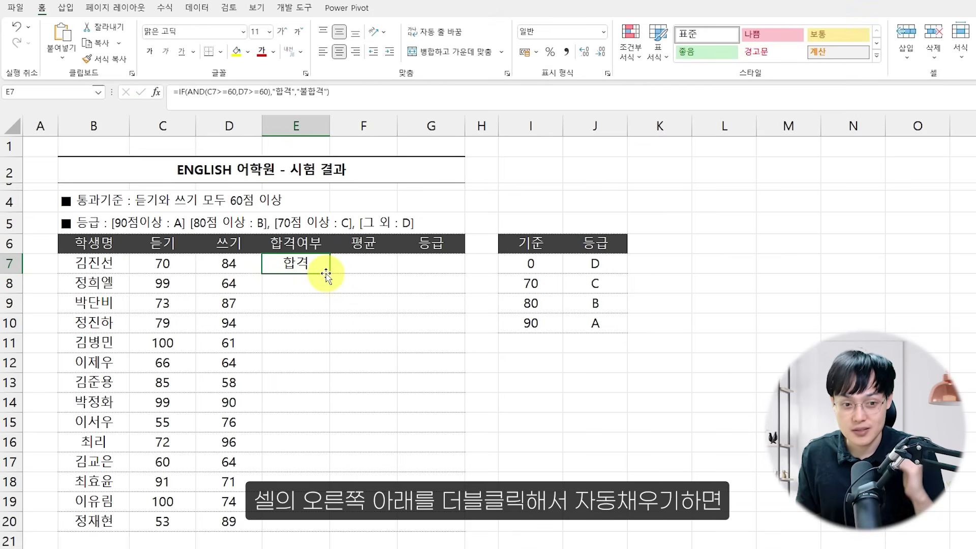
double_click(330, 273)
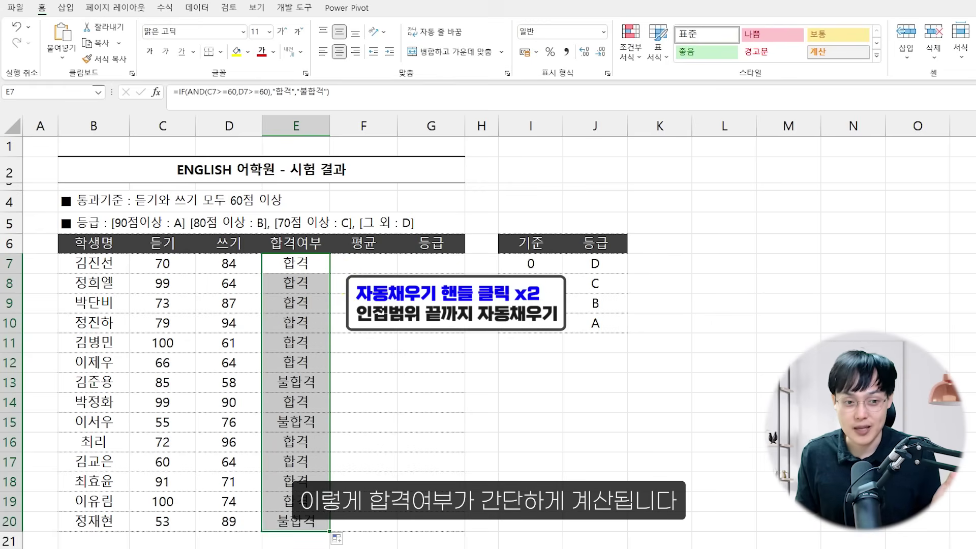
left_click(414, 300)
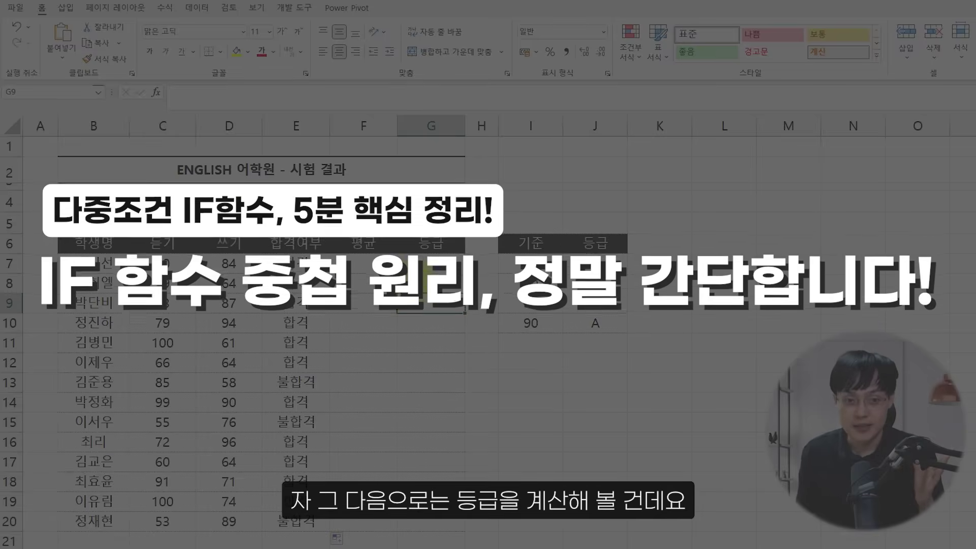
left_click(417, 262)
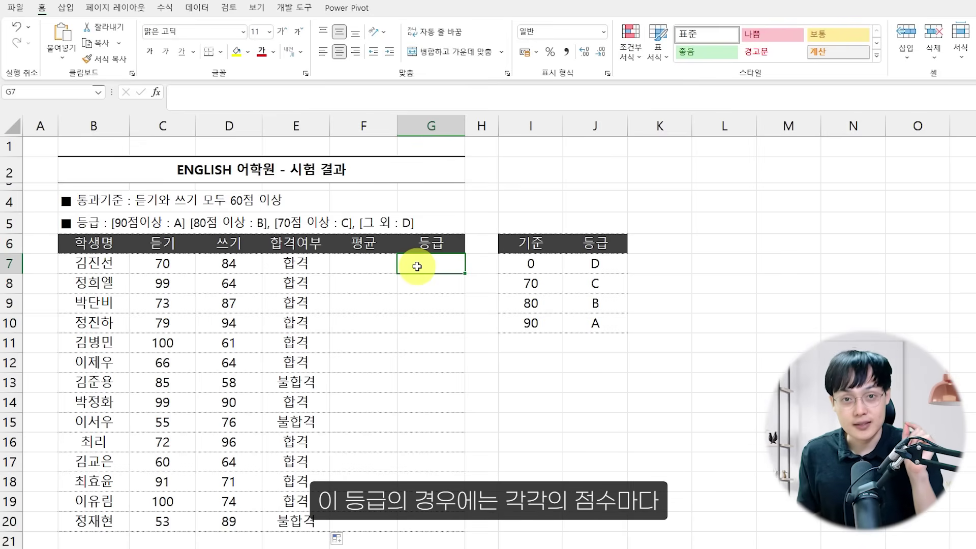
left_click(302, 223)
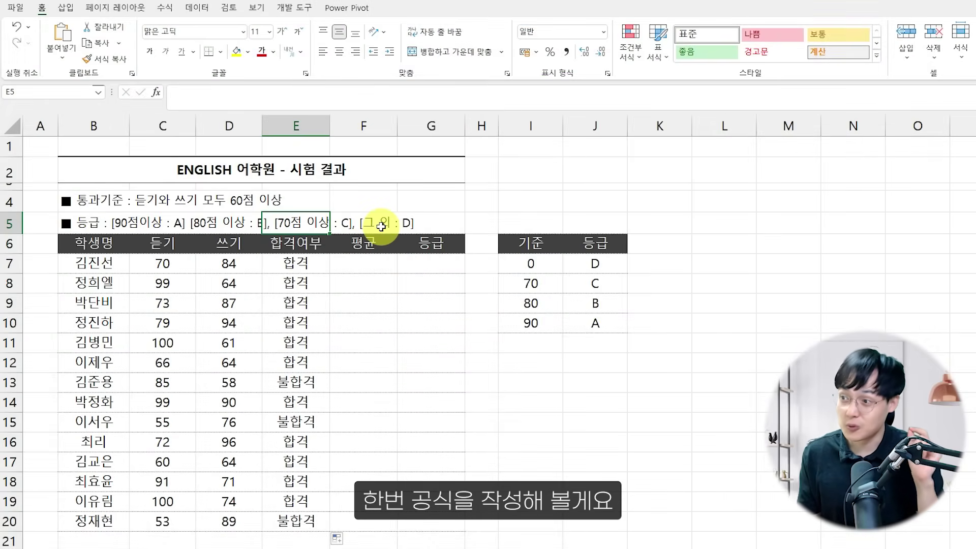
- Calculate the average of C7:D7 in F7 with AVERAGE and fill the formula down to F20
left_click(358, 263)
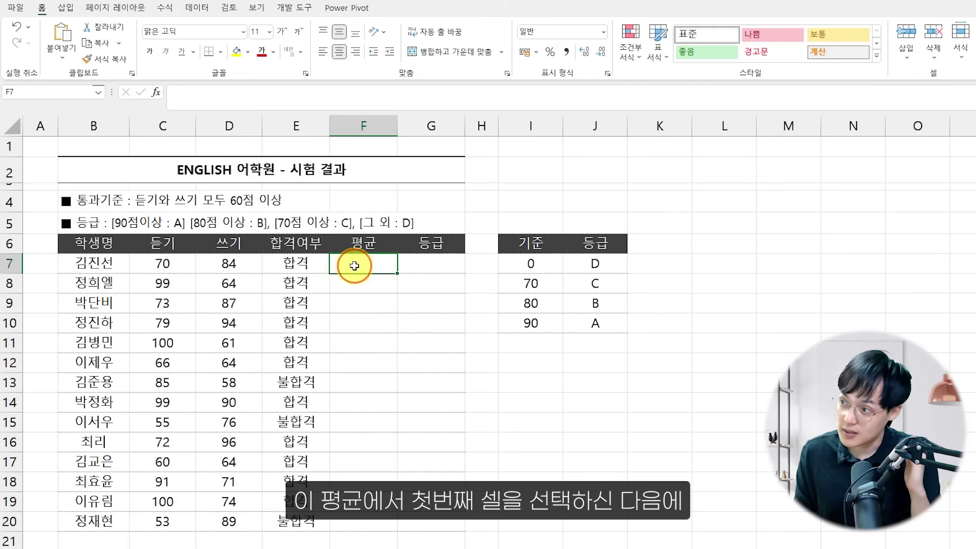
type("=AVERA")
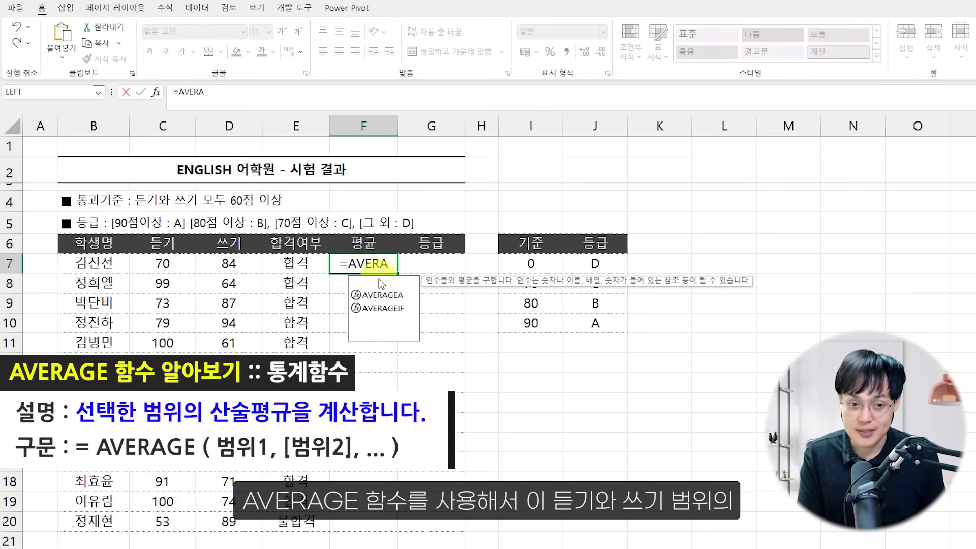
double_click(380, 283)
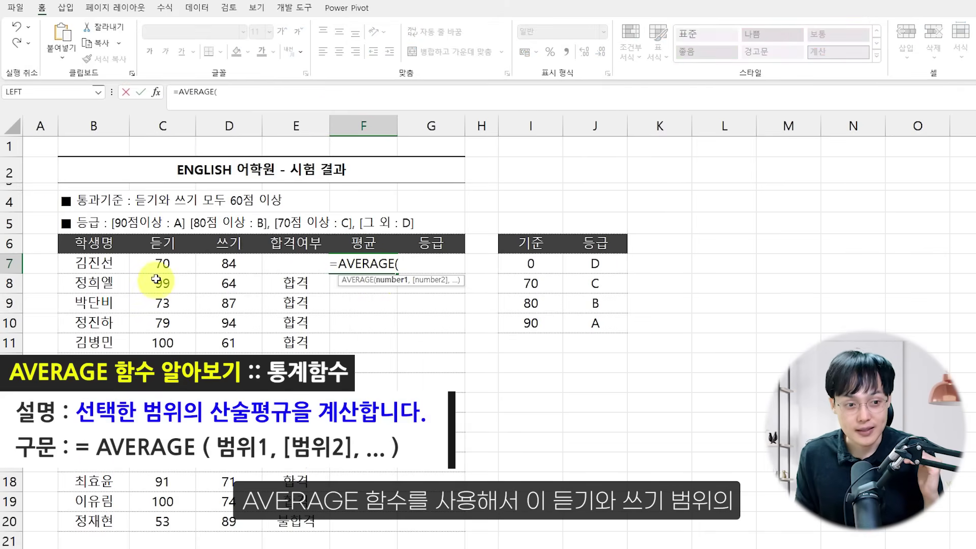
left_click_drag(159, 264, 213, 265)
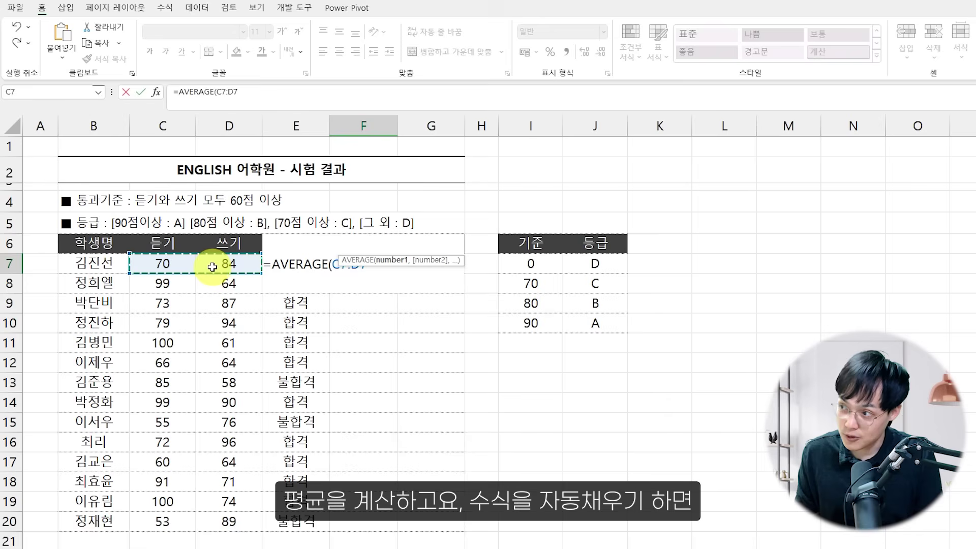
key("Return")
left_click(356, 263)
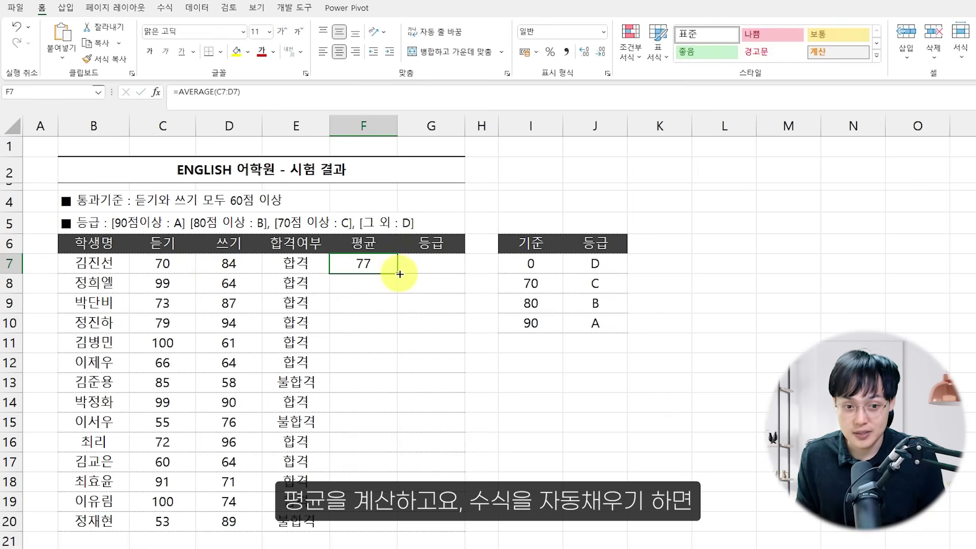
double_click(400, 274)
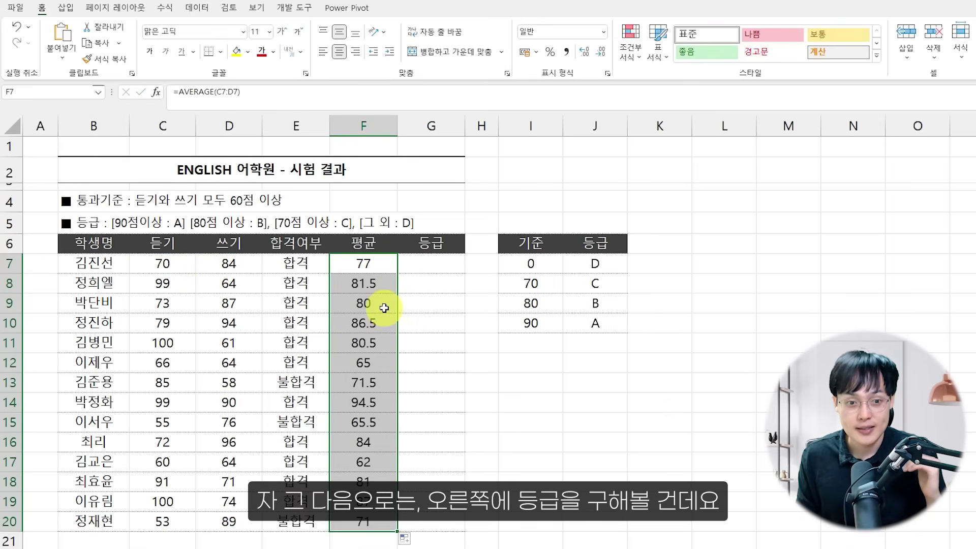
- In G7, start an IF formula that returns "A" when the average in F7 is >=90
left_click(425, 267)
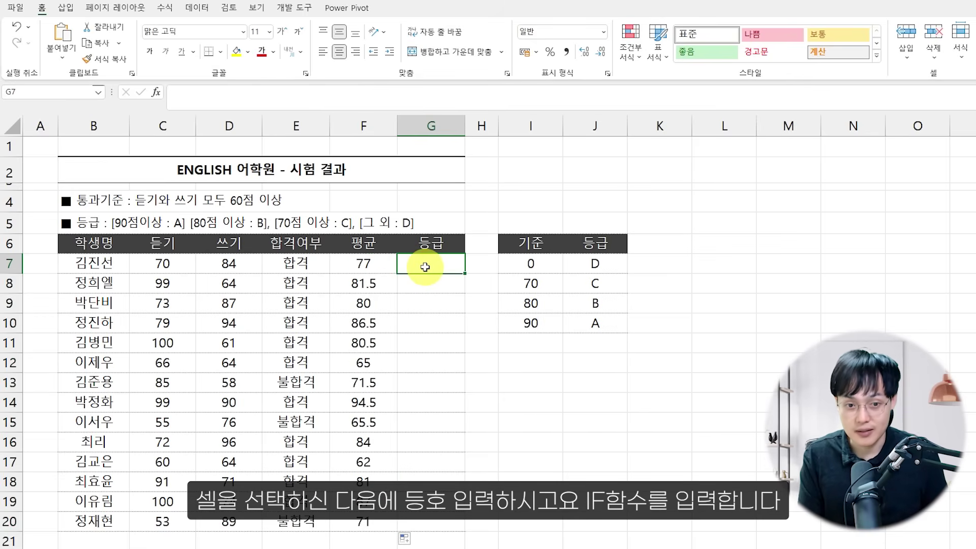
type("=IF(")
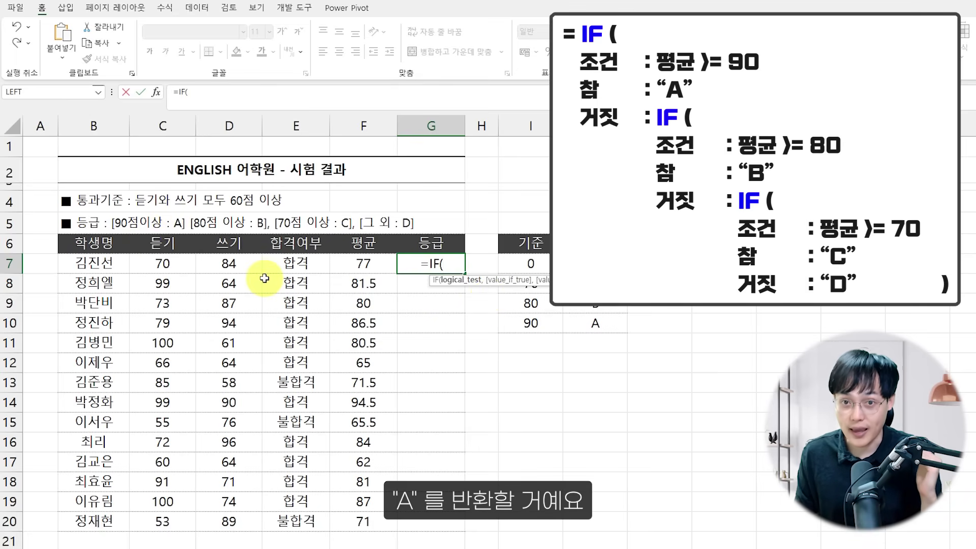
left_click(364, 270)
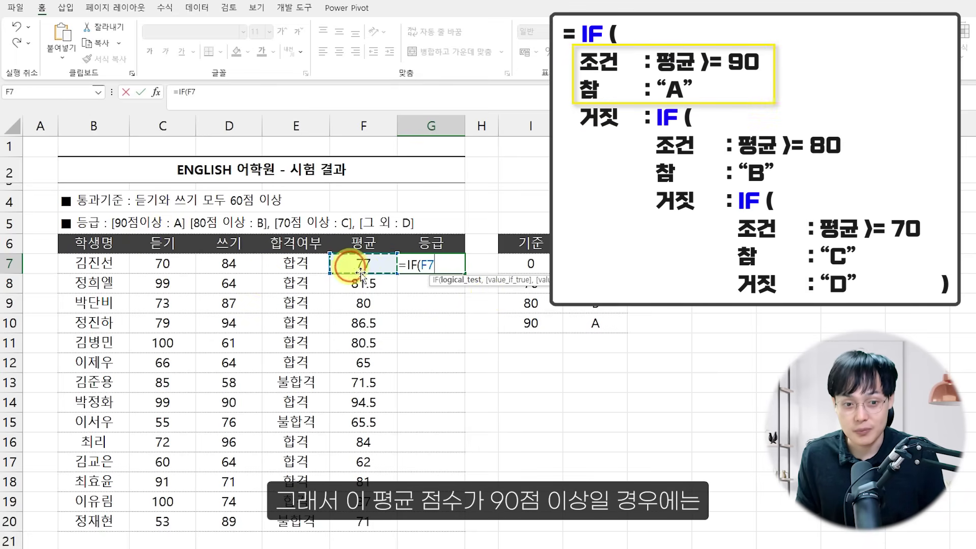
type(">=90")
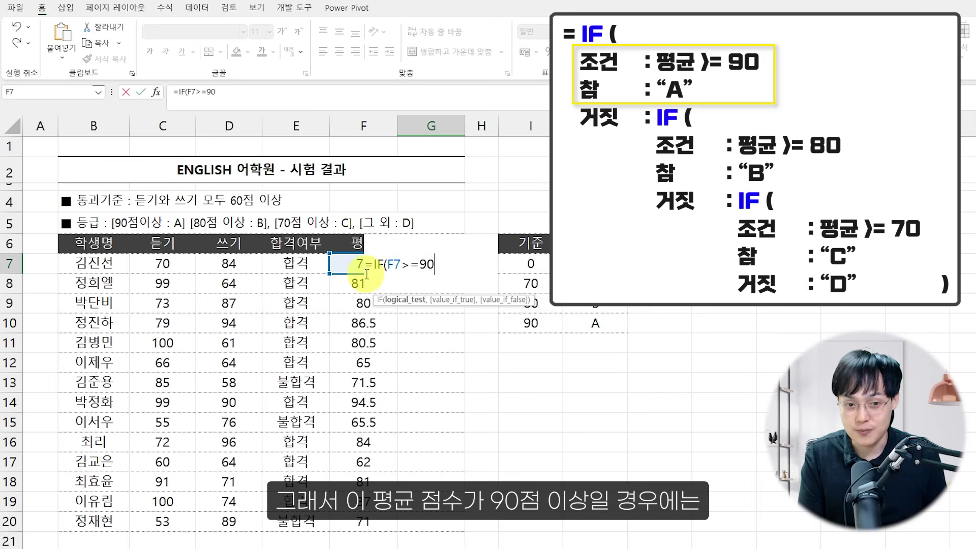
type(",\"A")
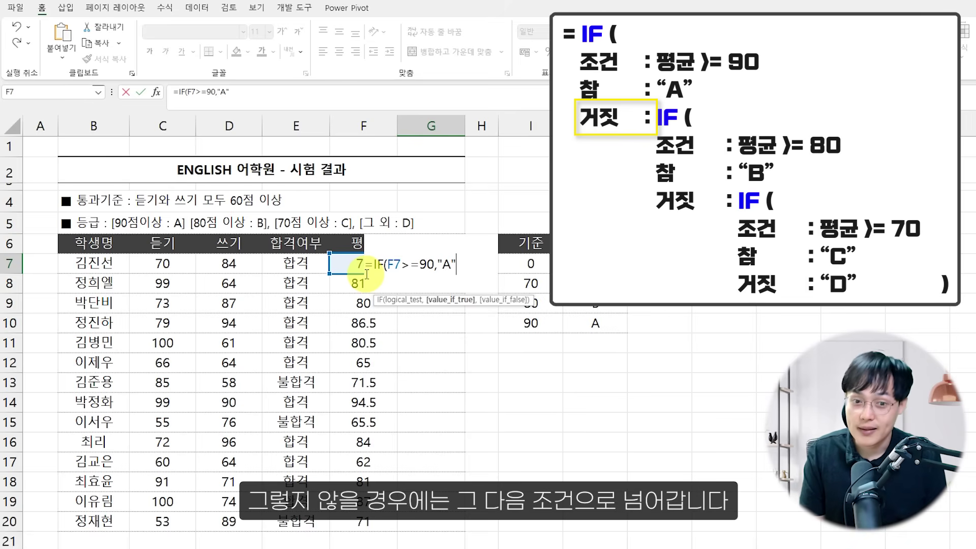
- Nest a second IF as the false result in the G7 formula, returning "B" when F7>=80
type(",I")
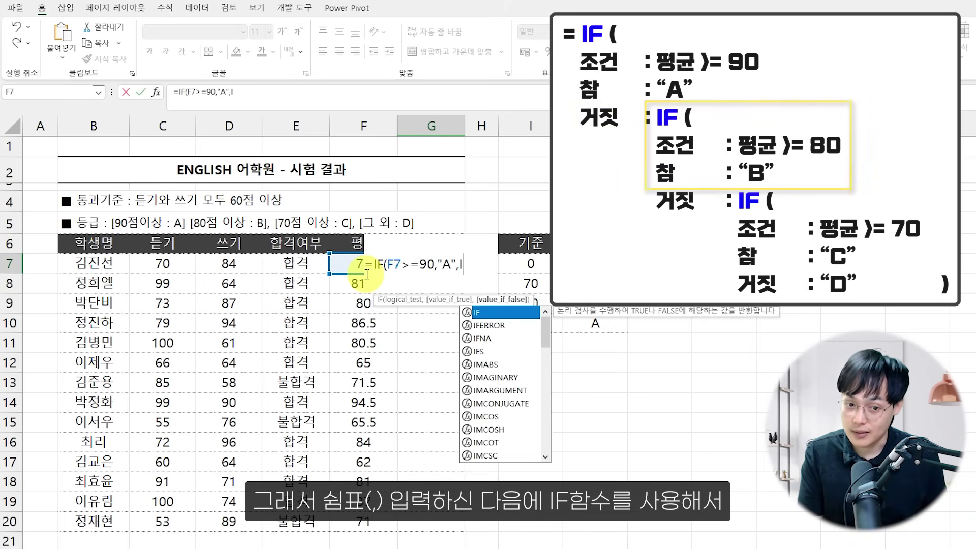
type("F(")
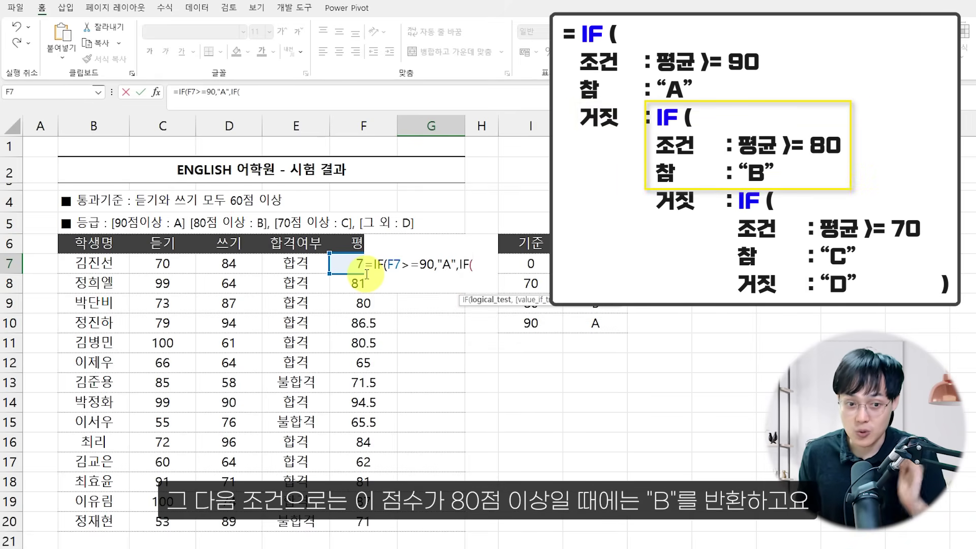
left_click(356, 265)
type(">=")
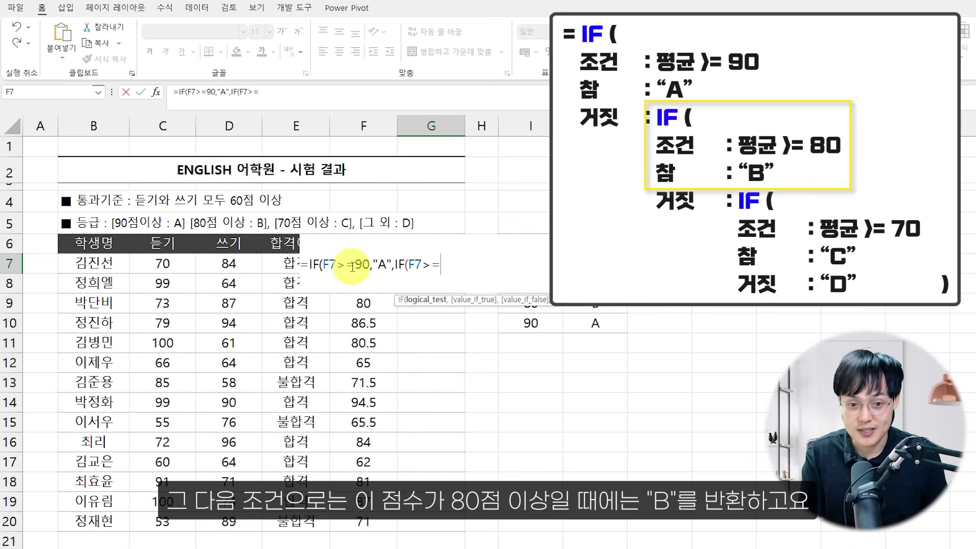
type("80,\"B")
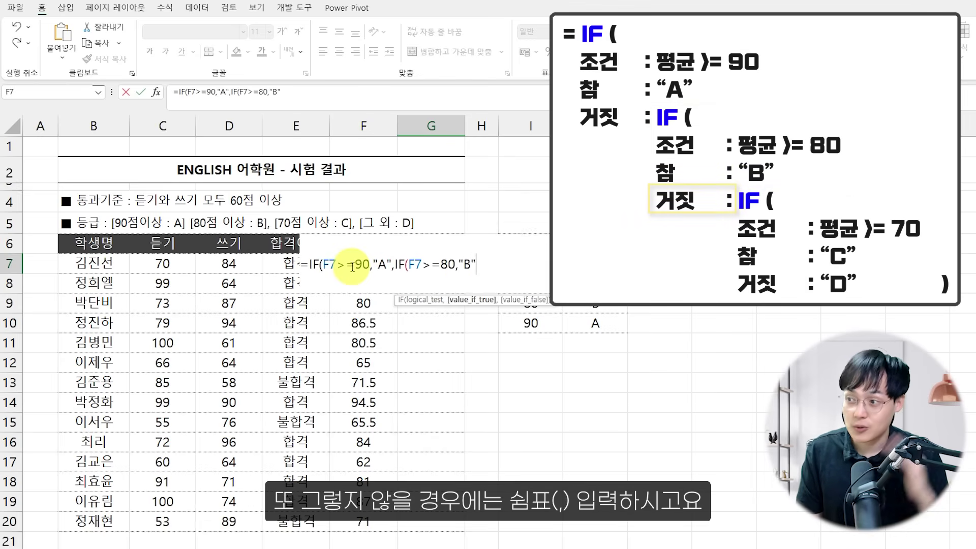
type("\",")
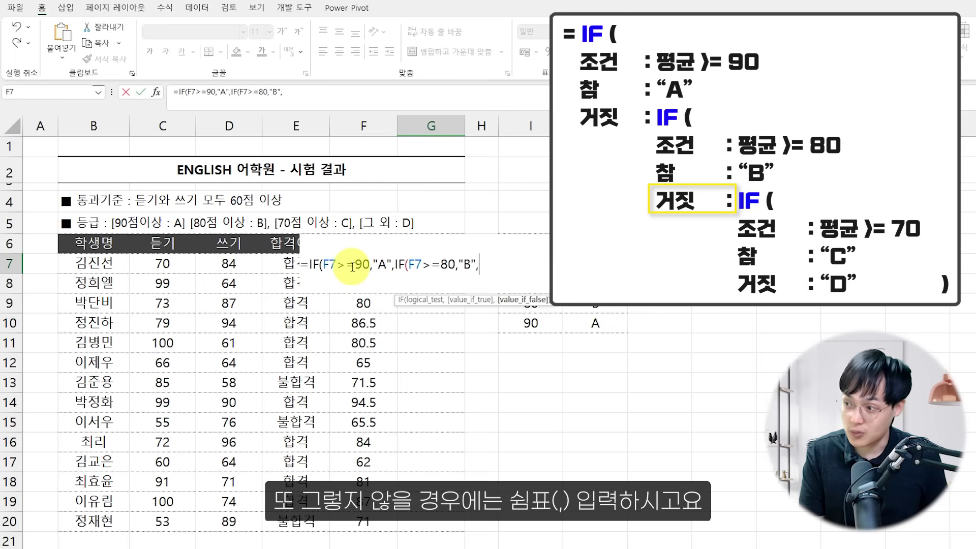
- Nest a third IF in the G7 formula returning "C" when F7>=70 and "D" otherwise, and close all three IF functions
type("IF(")
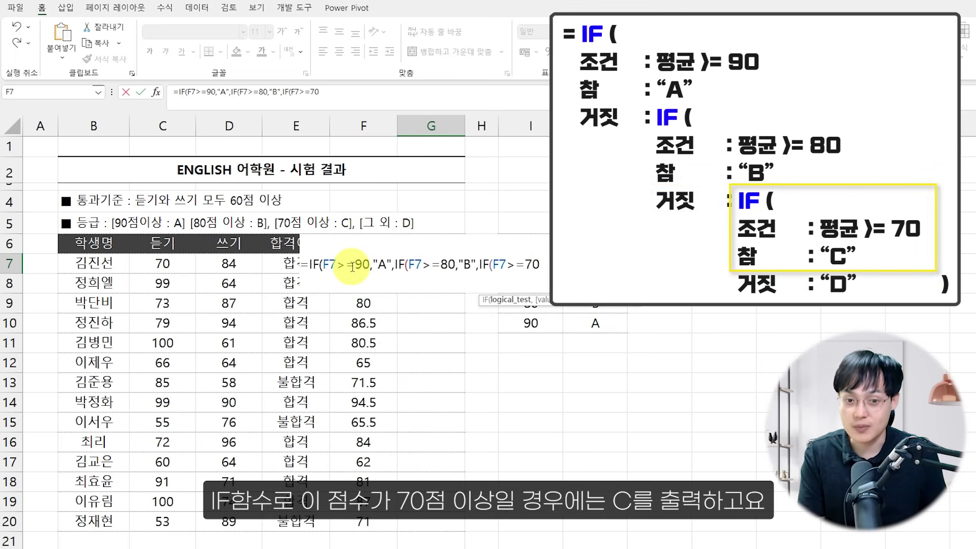
type("F7>=70,")
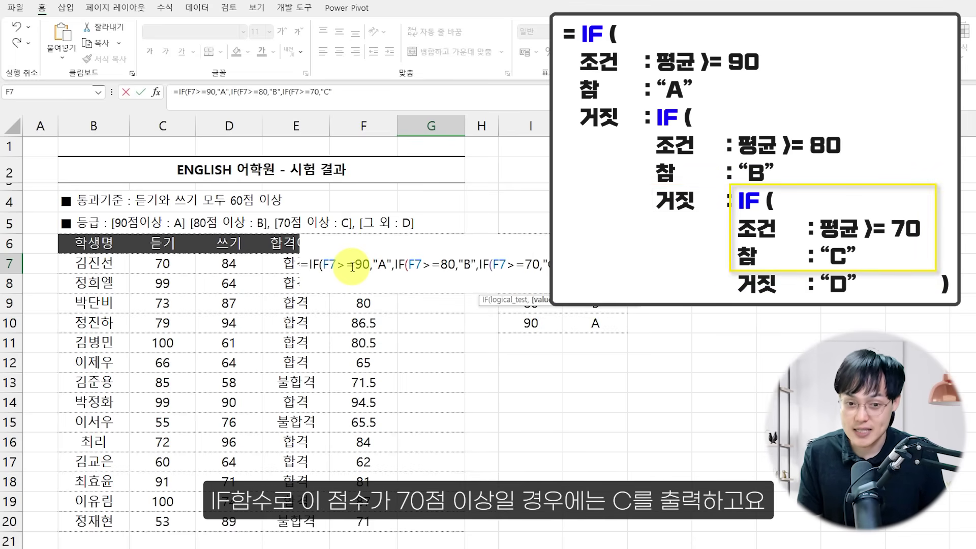
type("\"C\",\"D")
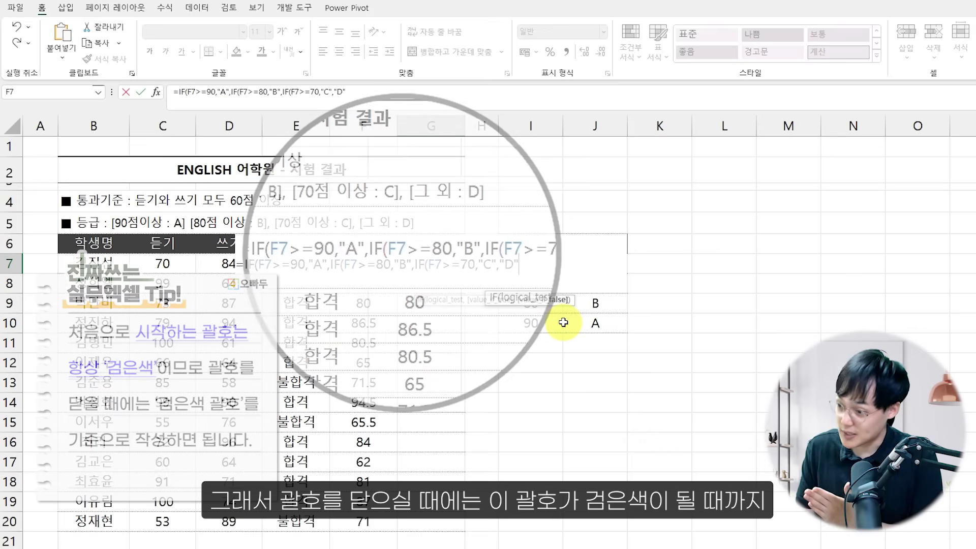
type("))")
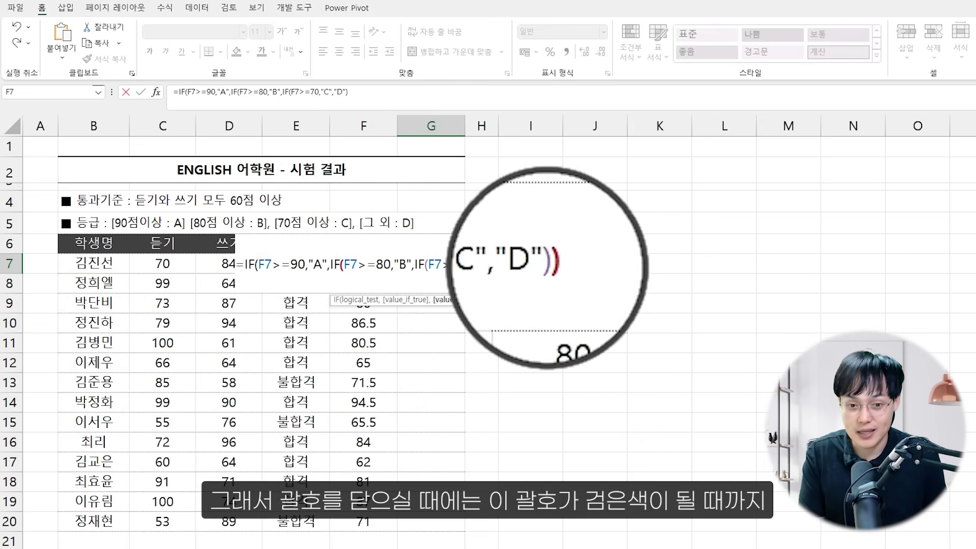
type(")")
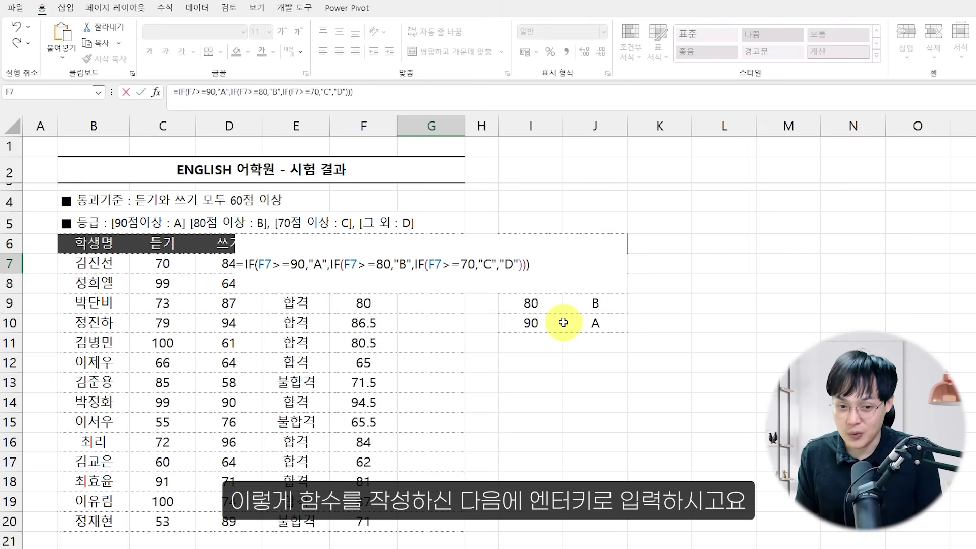
key("Return")
- Fill the nested IF grade formula from G7 down to G20
left_click(442, 264)
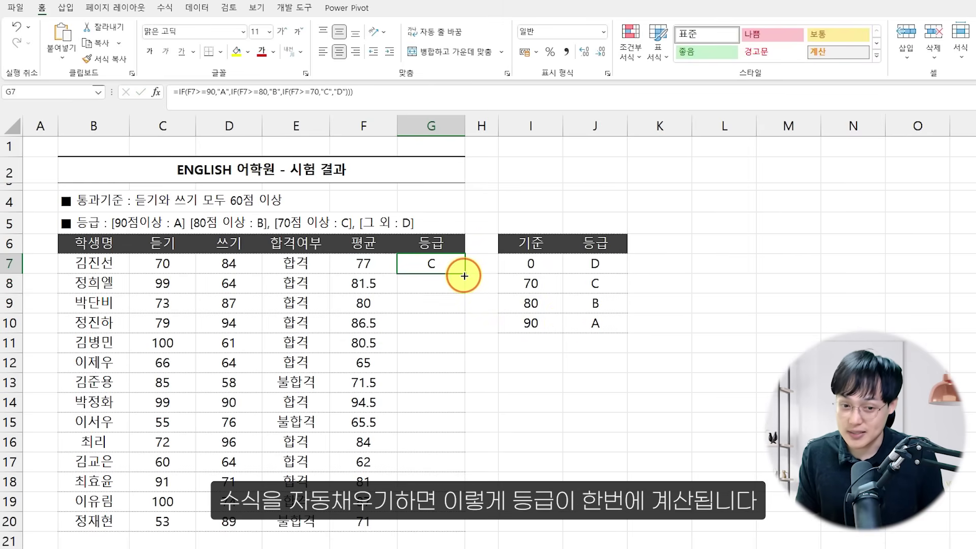
double_click(464, 275)
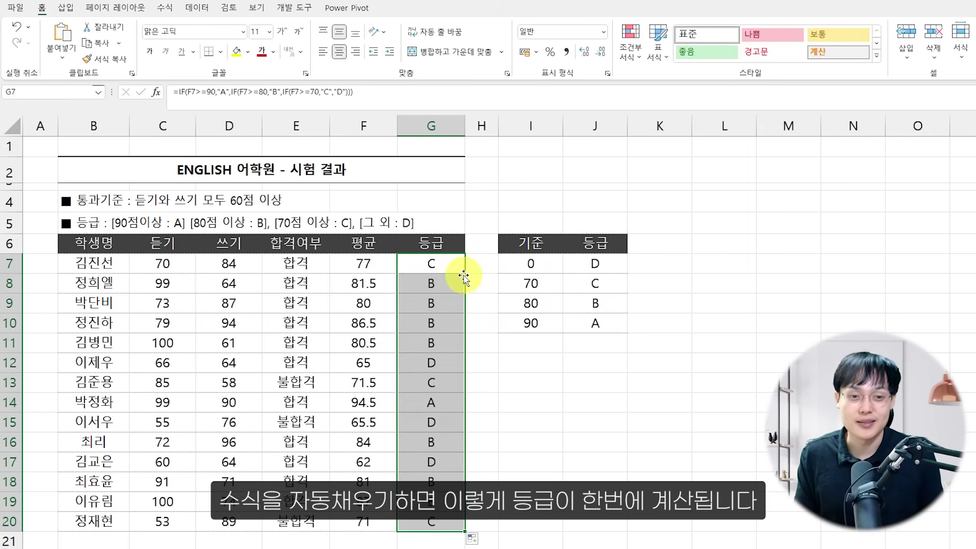
left_click(475, 279)
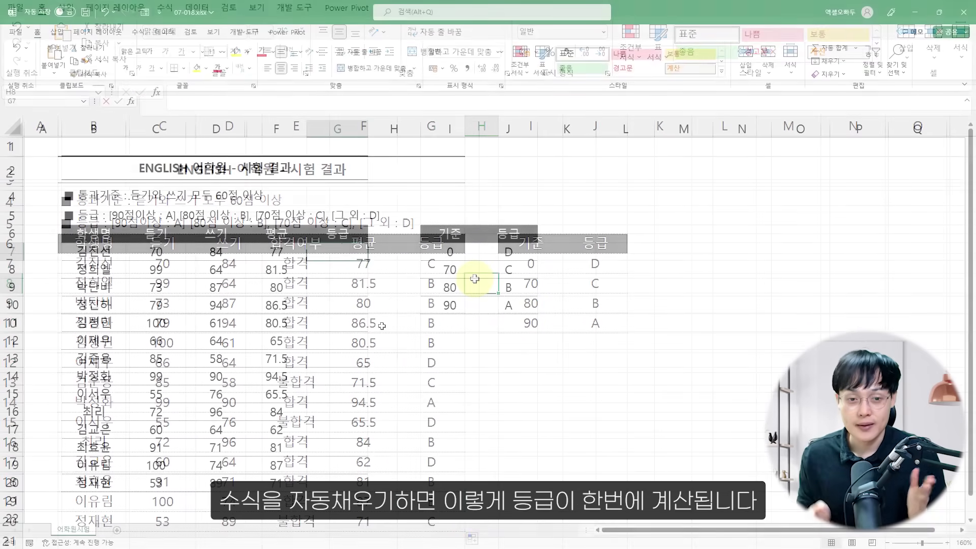
- In G7 of the table without the pass/fail column, look up F7 with VLOOKUP in the absolute range $I$7:$J$10, returning column 2
type("=VLOOKUP(")
key("Left")
type(",")
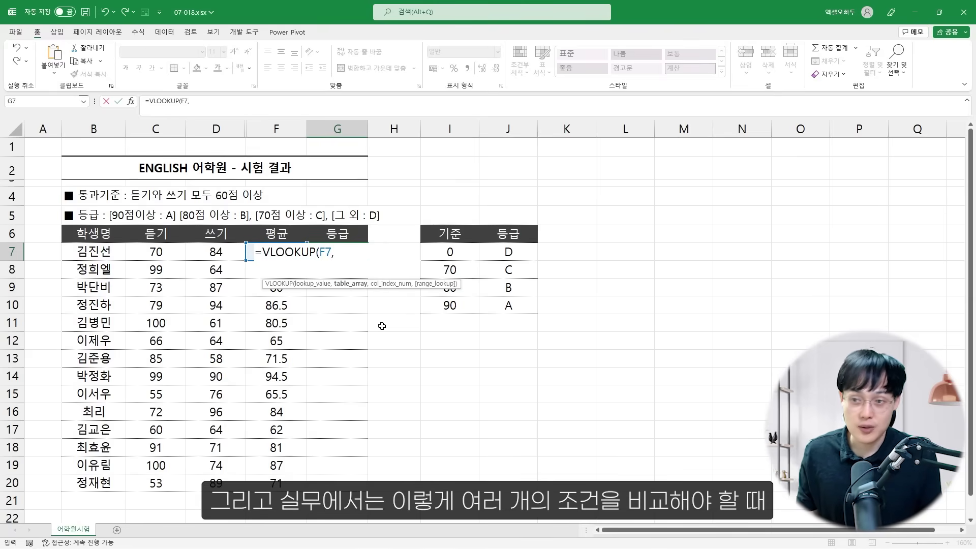
left_click_drag(473, 254, 495, 305)
key("F4")
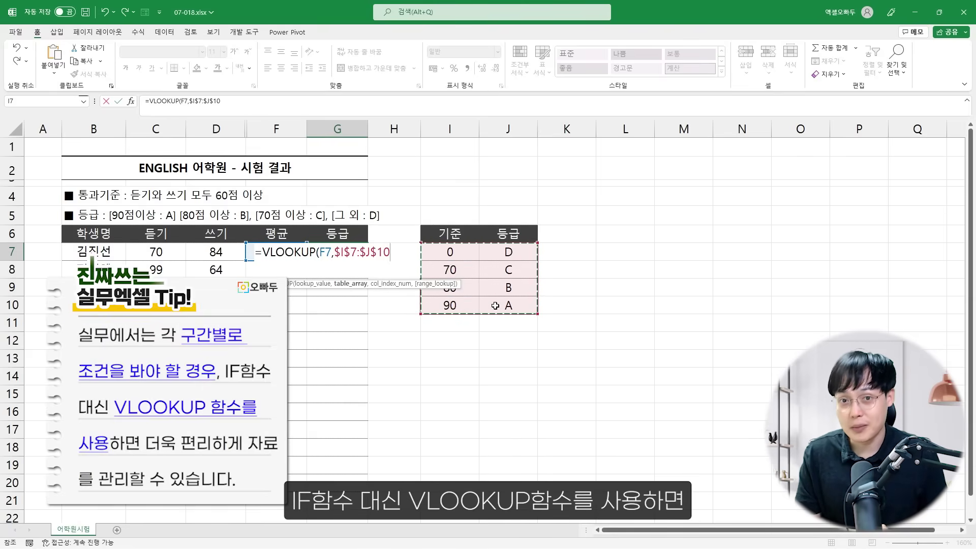
type(",2)")
key("Return")
- Fill the VLOOKUP grade formula from G7 down to G20
left_click(363, 249)
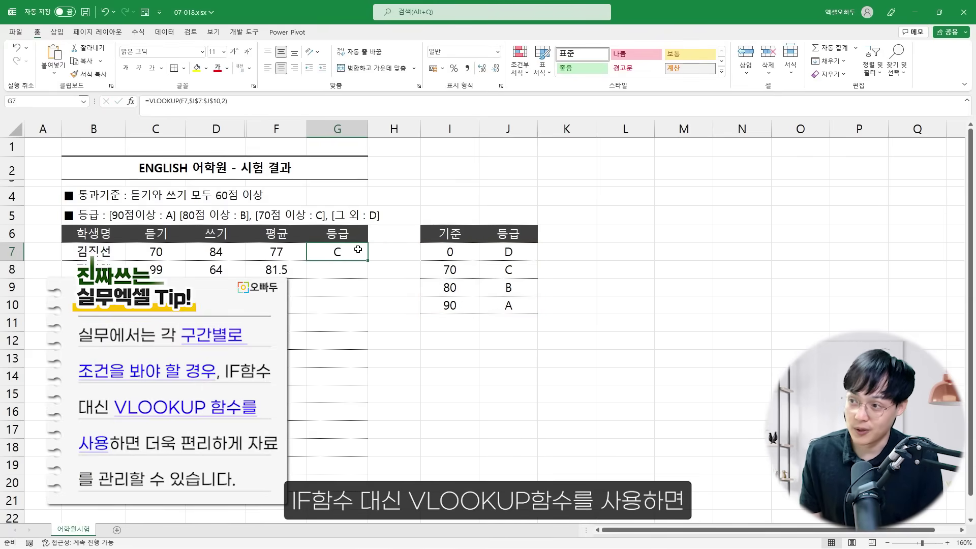
double_click(369, 260)
left_click(428, 328)
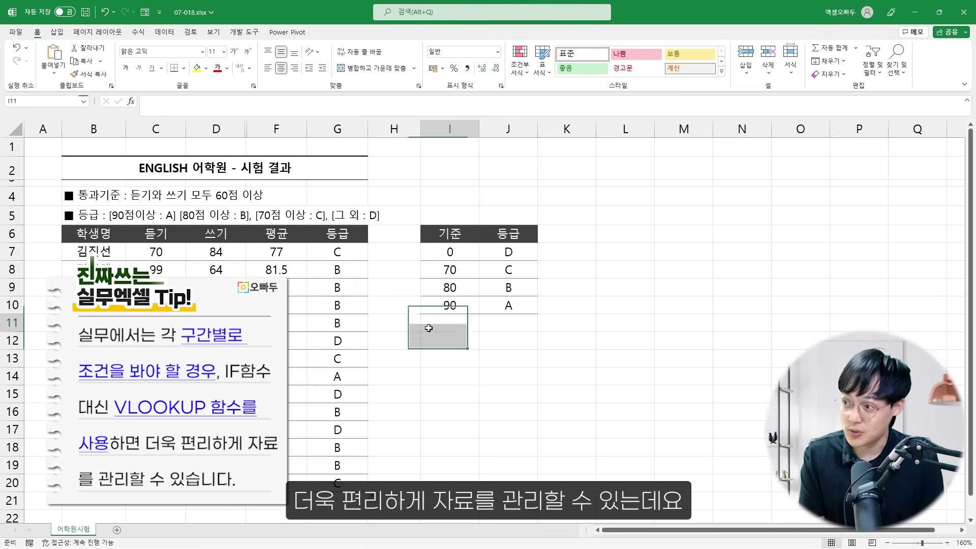